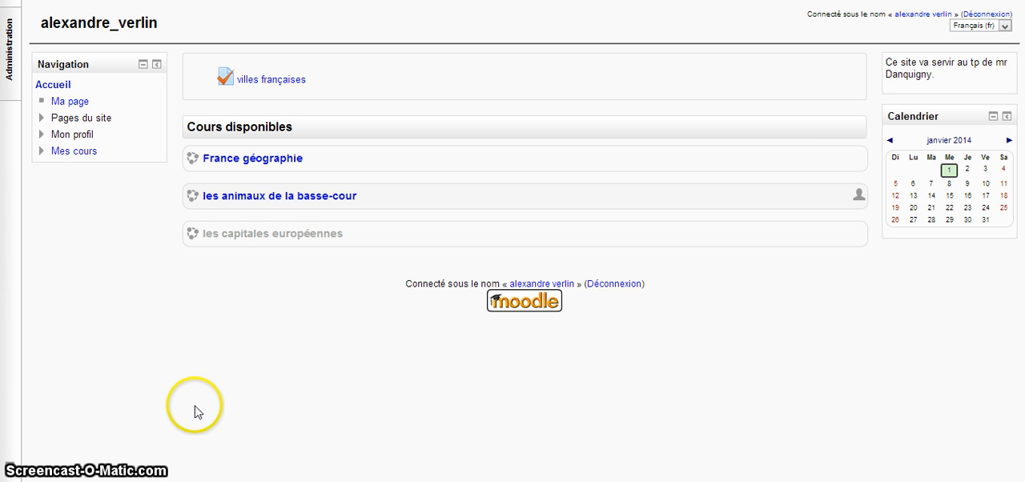
# Step: Enable editing in the course "les animaux de la basse-cour" and add a Test activity to the 30 décembre - 5 janvier section
pyautogui.click(273, 202)
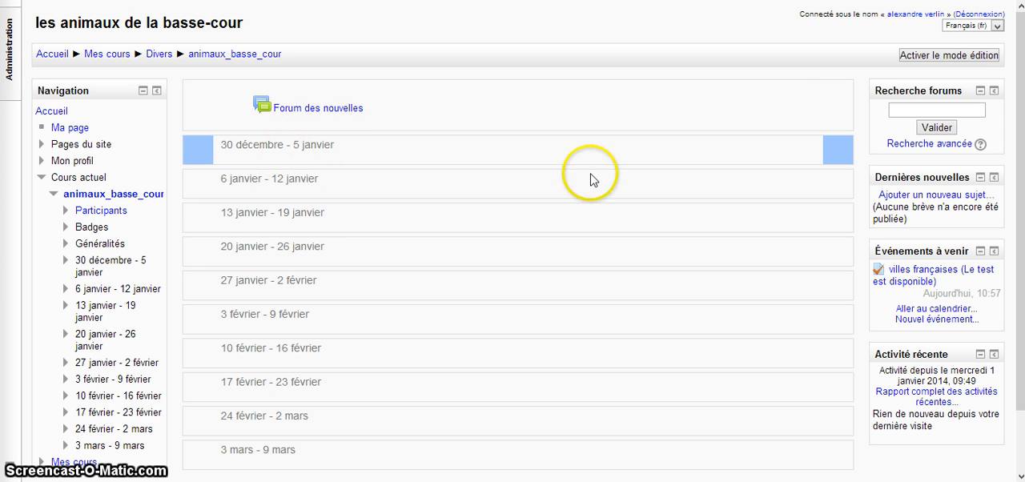
pyautogui.click(969, 53)
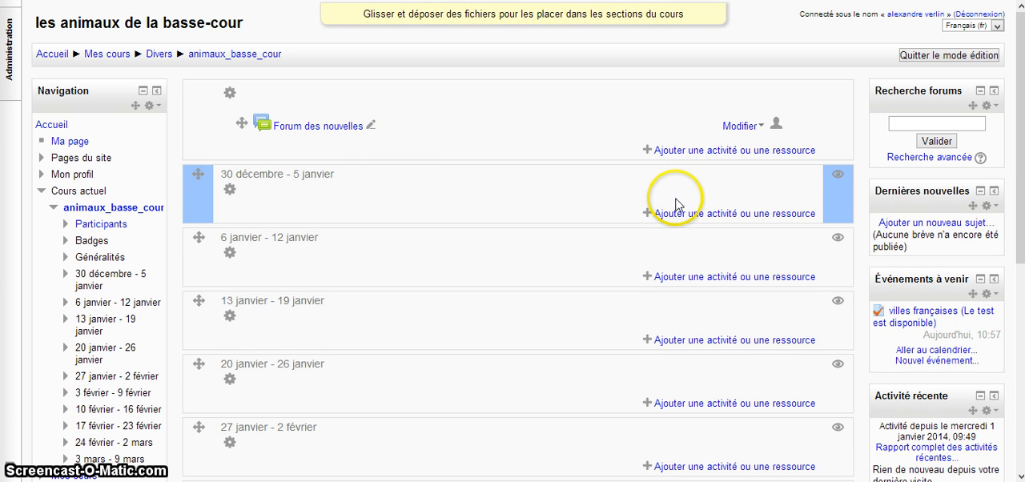
pyautogui.click(677, 218)
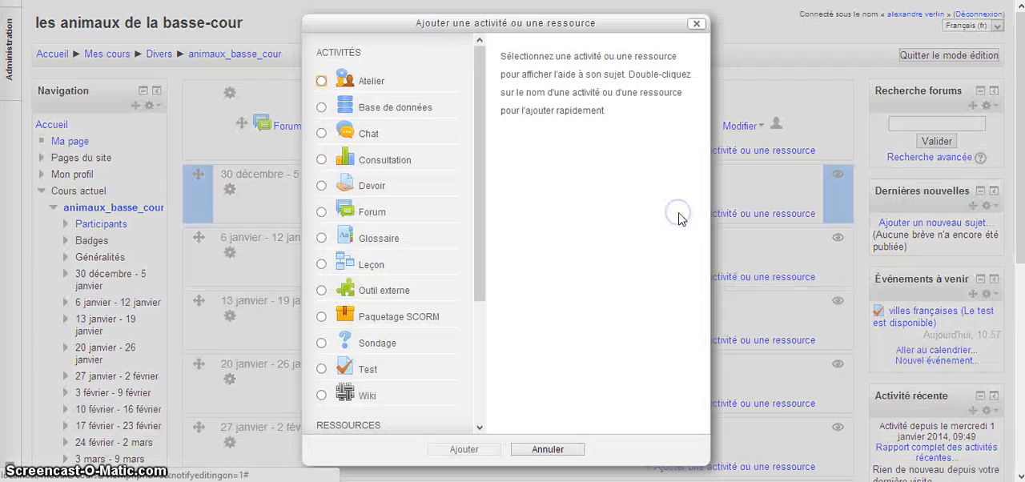
pyautogui.click(319, 371)
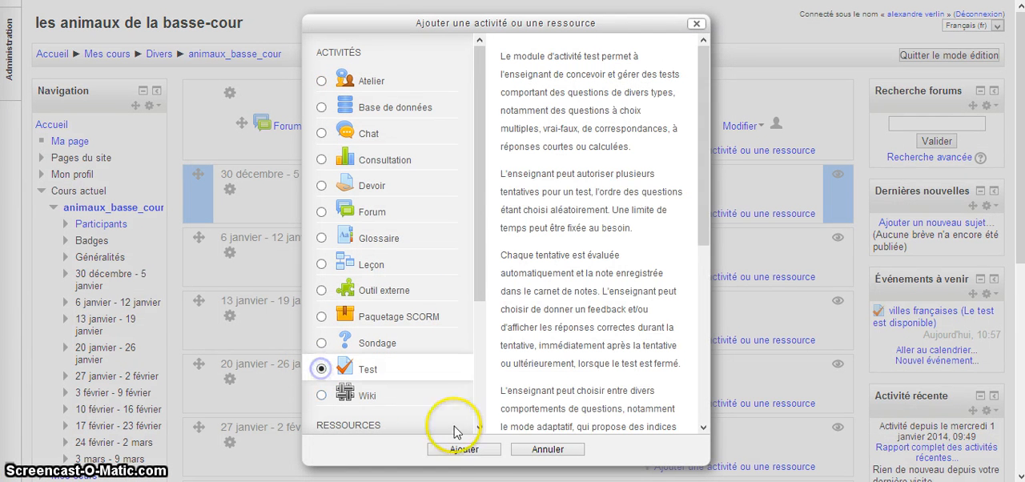
pyautogui.click(477, 449)
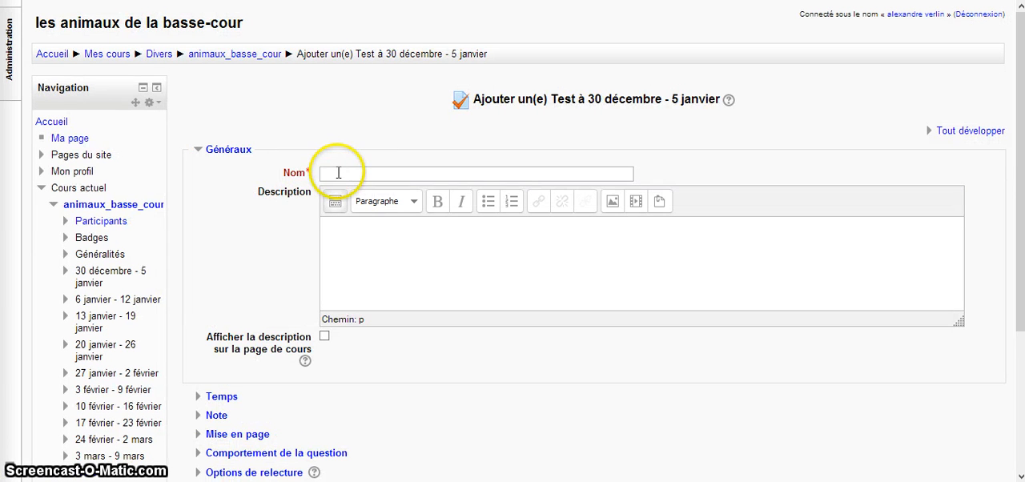
# Step: Name the new test "animaux de la ferme"
pyautogui.click(338, 172)
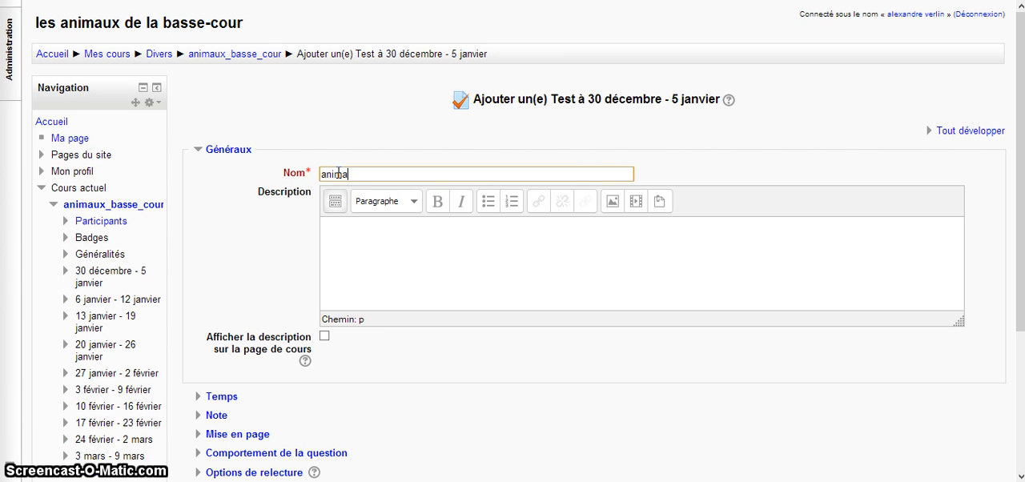
pyautogui.write('animaux de la ferme')
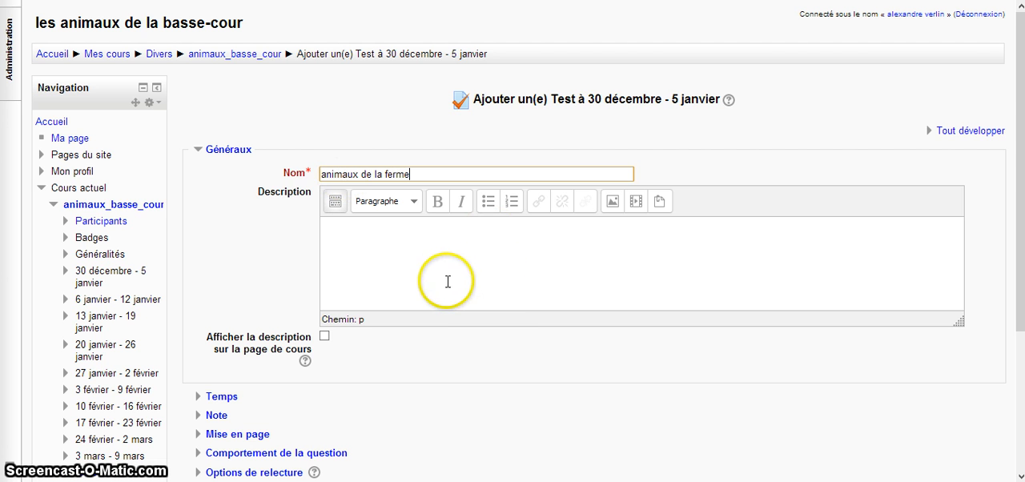
# Step: Enter "description" as the test's description and have it displayed on the course page
pyautogui.click(431, 255)
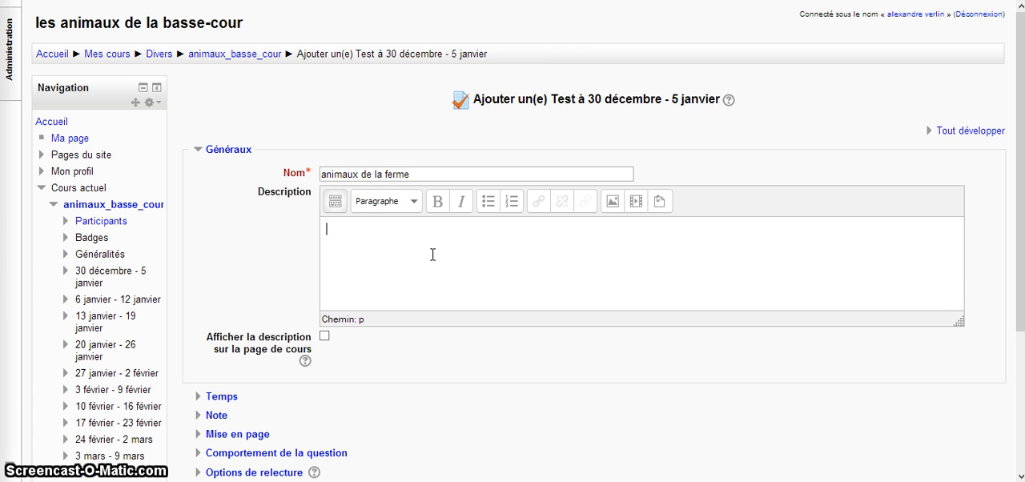
pyautogui.scroll(-3, 403, 266)
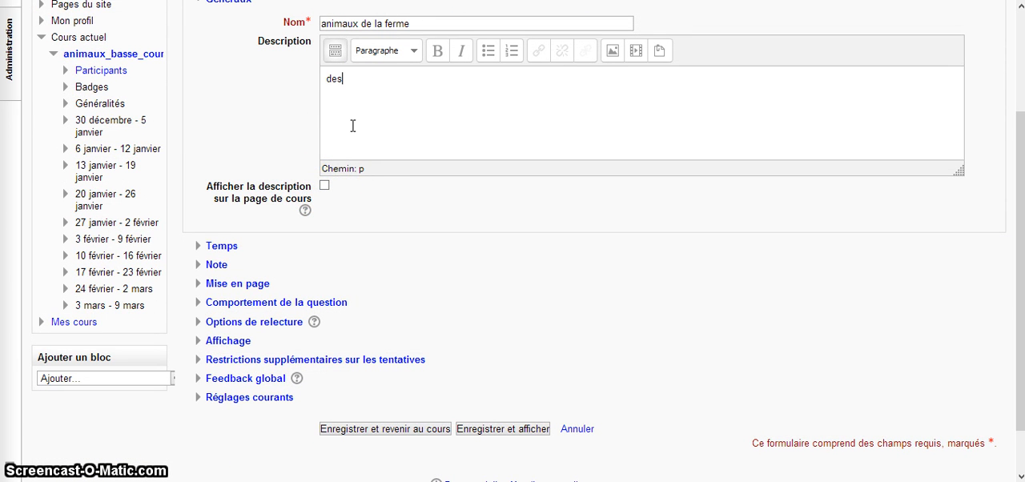
pyautogui.write('ription')
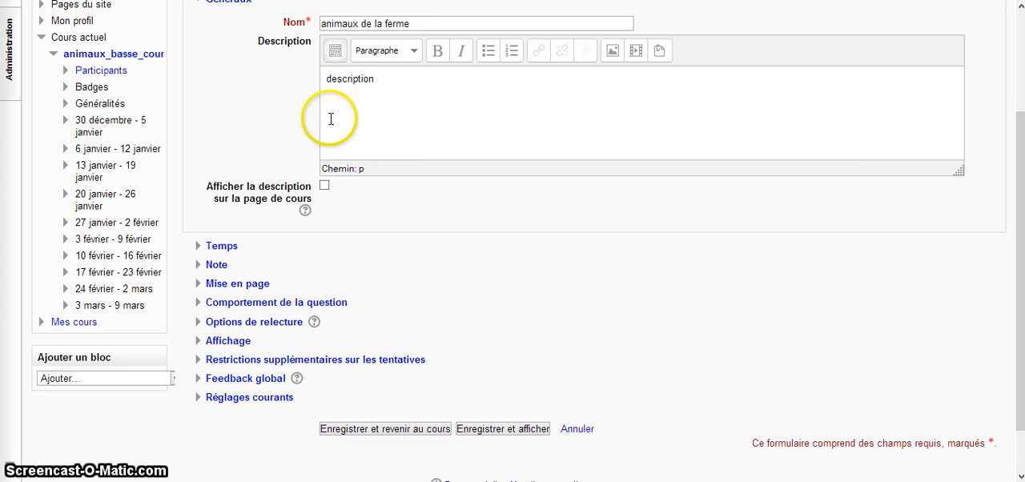
pyautogui.click(325, 185)
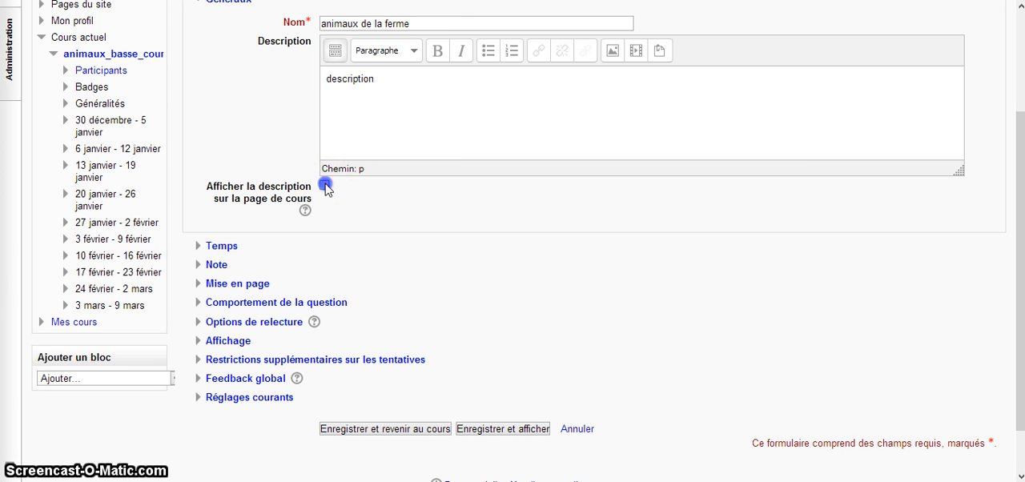
# Step: Enable the test's opening date and a closing date, setting the closing month to février
pyautogui.click(228, 248)
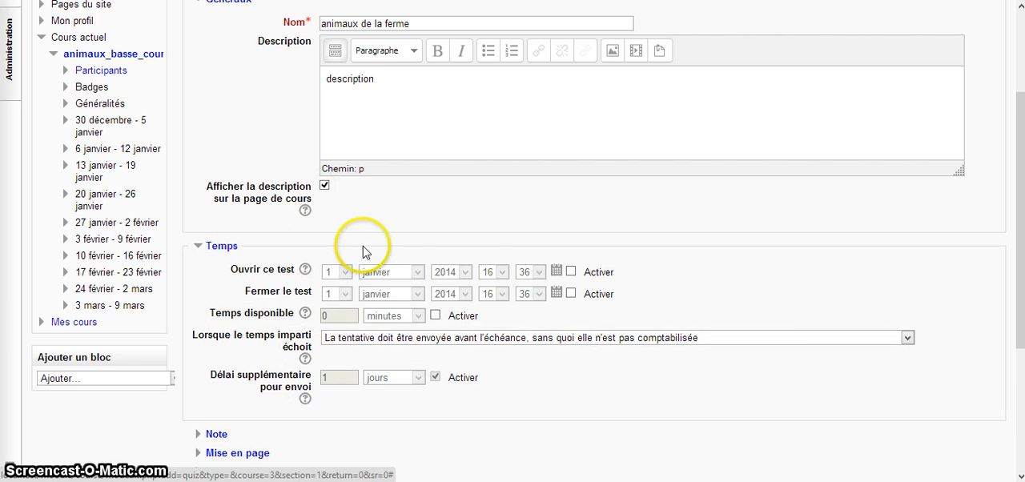
pyautogui.click(571, 272)
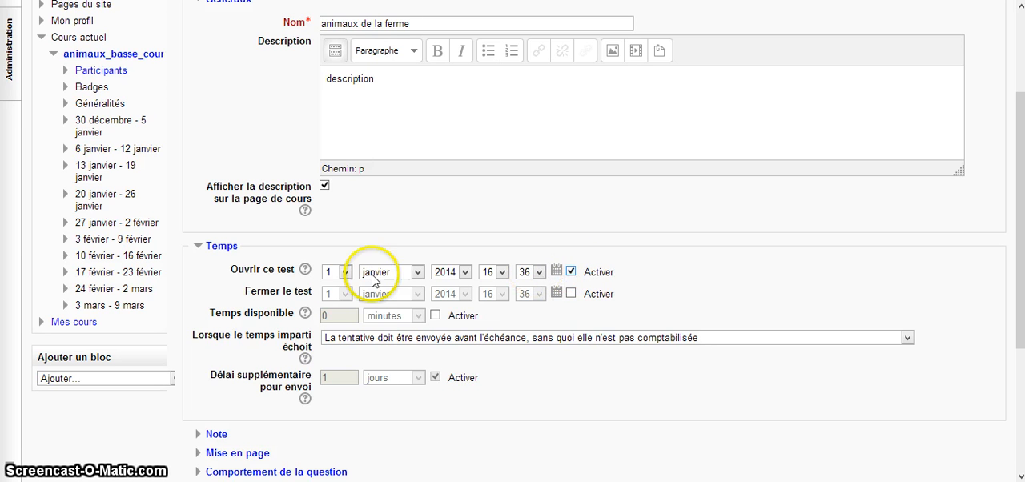
pyautogui.click(571, 294)
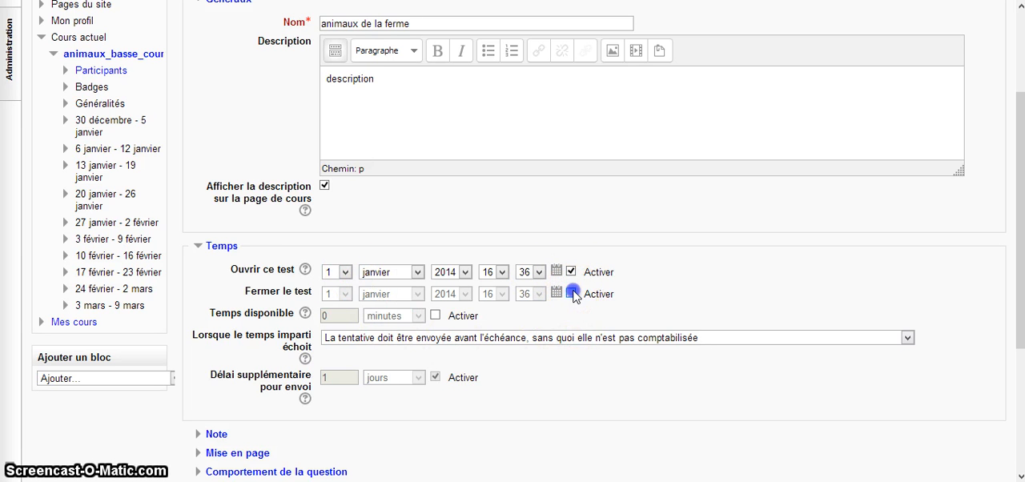
pyautogui.click(418, 294)
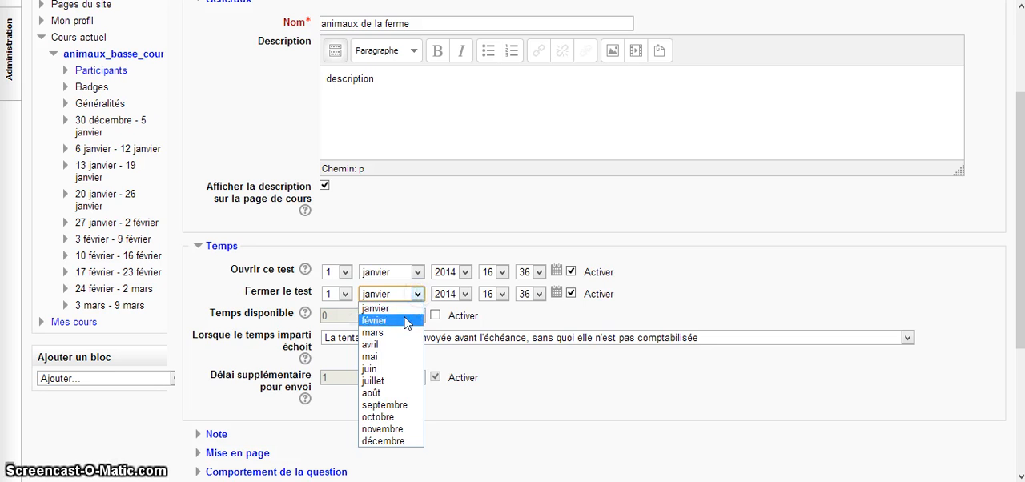
pyautogui.click(405, 320)
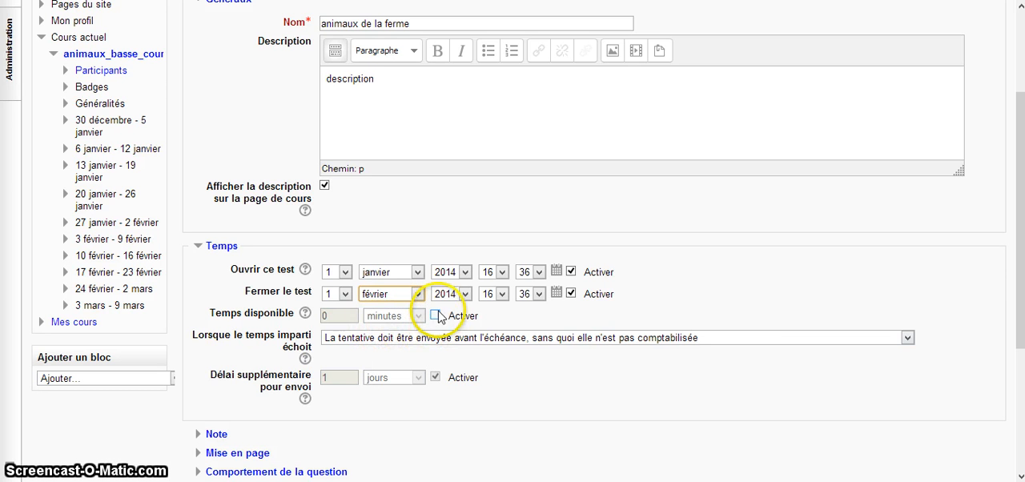
# Step: Enable the test's time limit and set it to 5 minutes
pyautogui.click(435, 316)
pyautogui.doubleClick(324, 315)
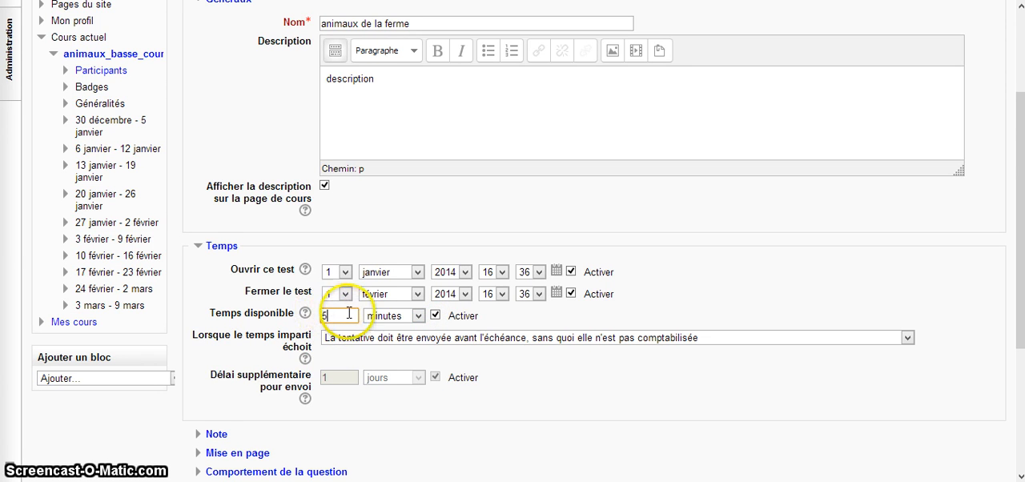
# Step: In the grade settings, allow 3 attempts and set the grading method to Note moyenne
pyautogui.scroll(-1, 366, 362)
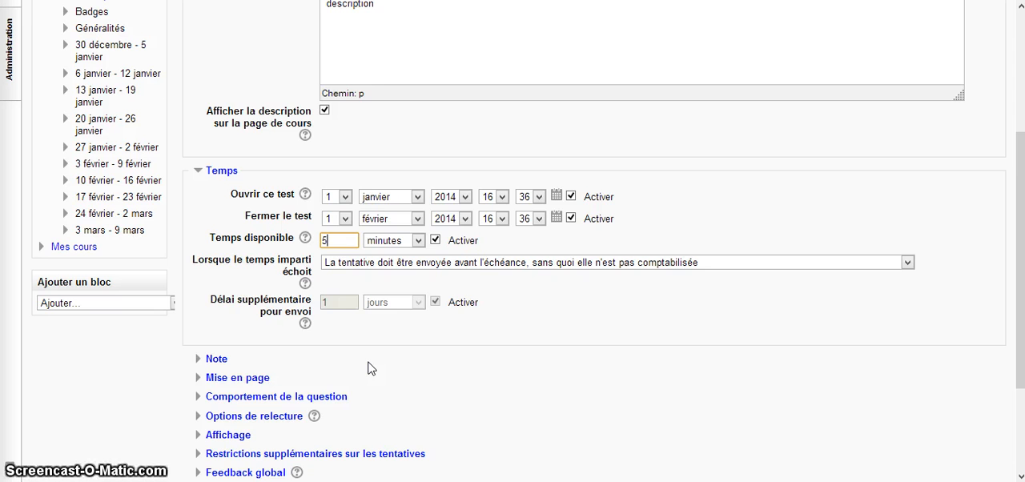
pyautogui.scroll(-1, 367, 368)
pyautogui.click(218, 285)
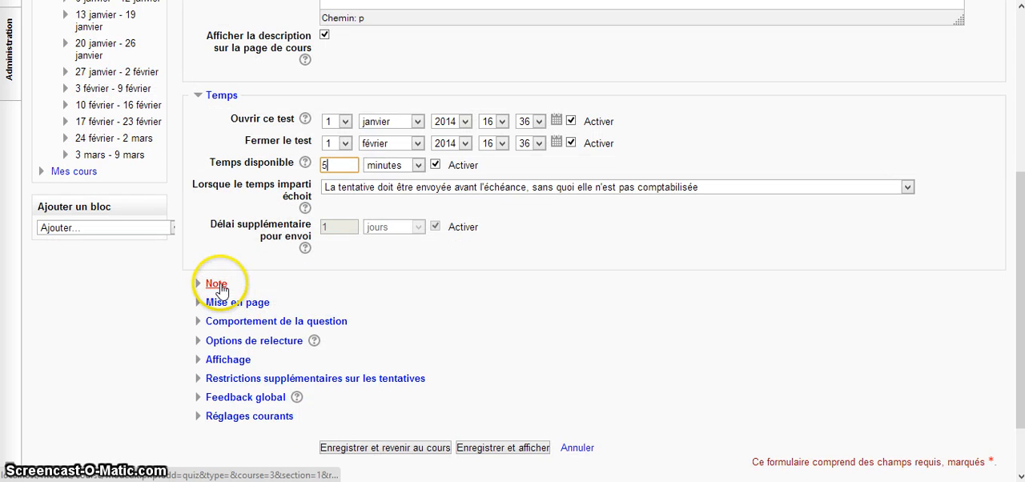
pyautogui.scroll(-2, 220, 290)
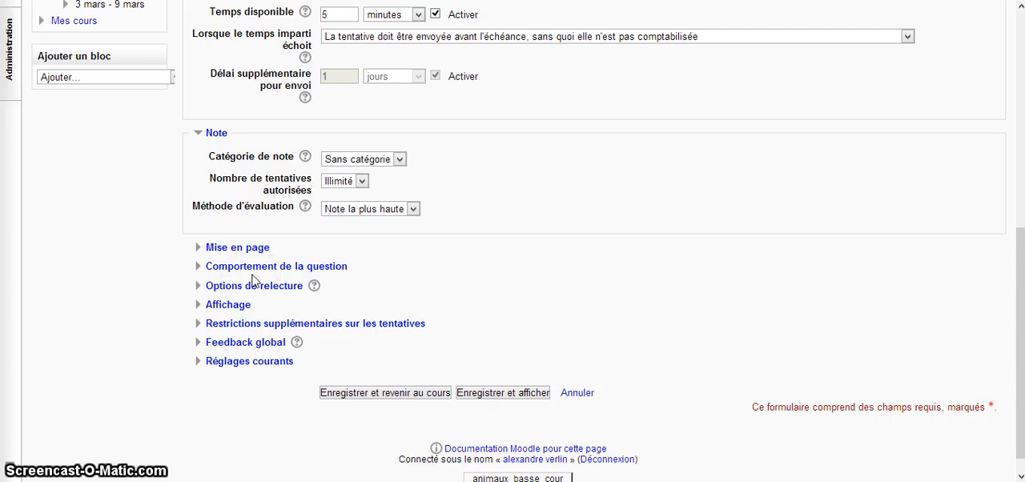
pyautogui.click(361, 181)
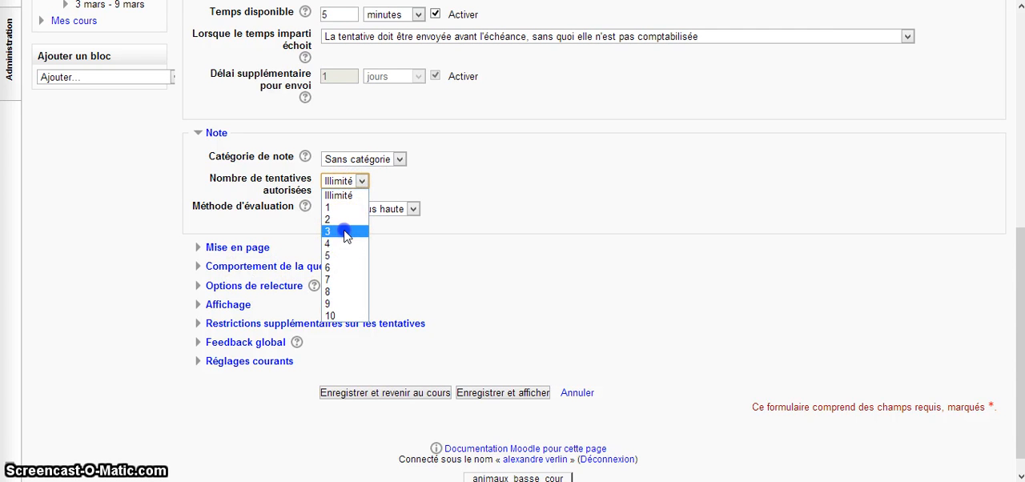
pyautogui.click(345, 232)
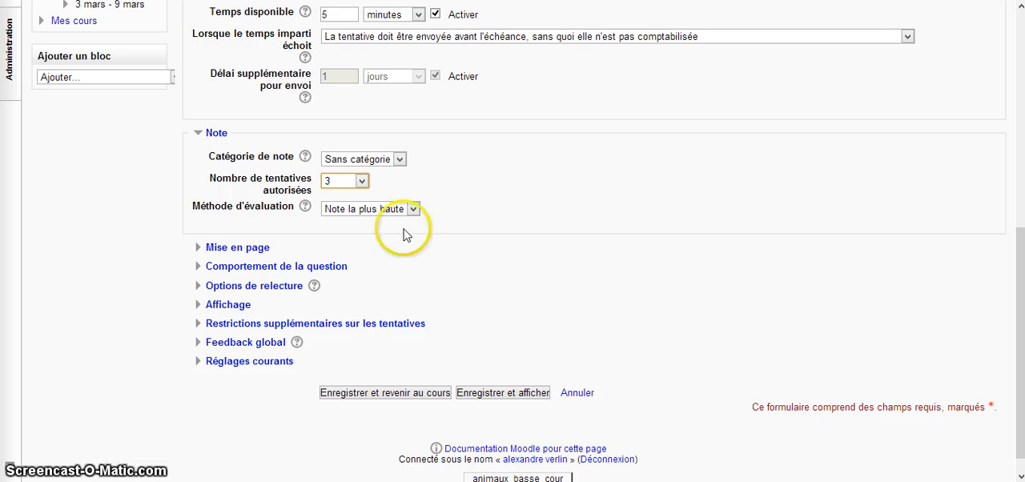
pyautogui.click(413, 209)
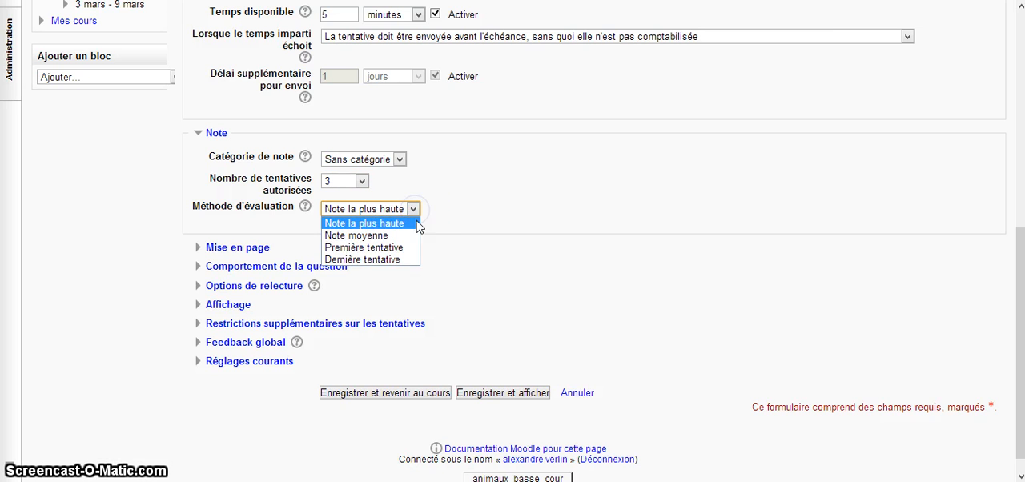
pyautogui.click(393, 236)
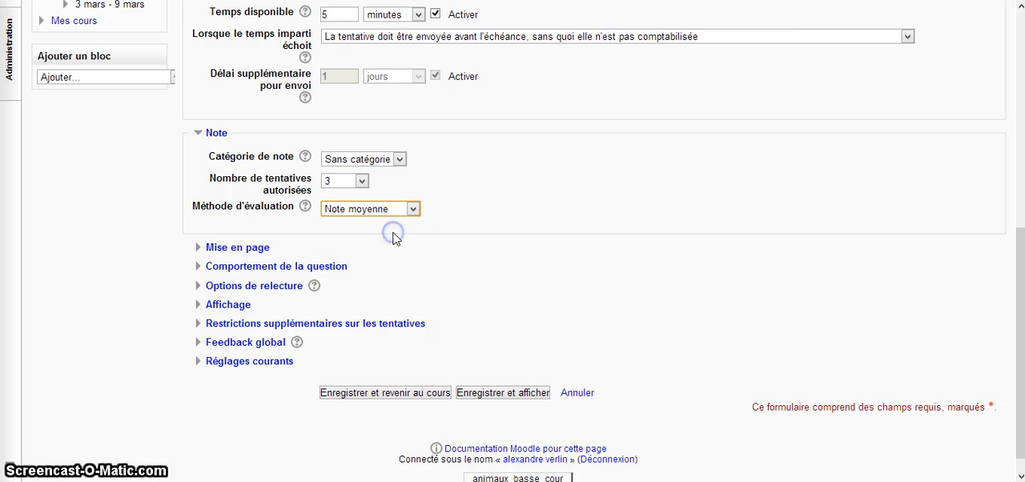
# Step: In the layout settings, start a new page every 2 questions (Toutes les 2 questions)
pyautogui.click(229, 246)
pyautogui.scroll(-1, 230, 253)
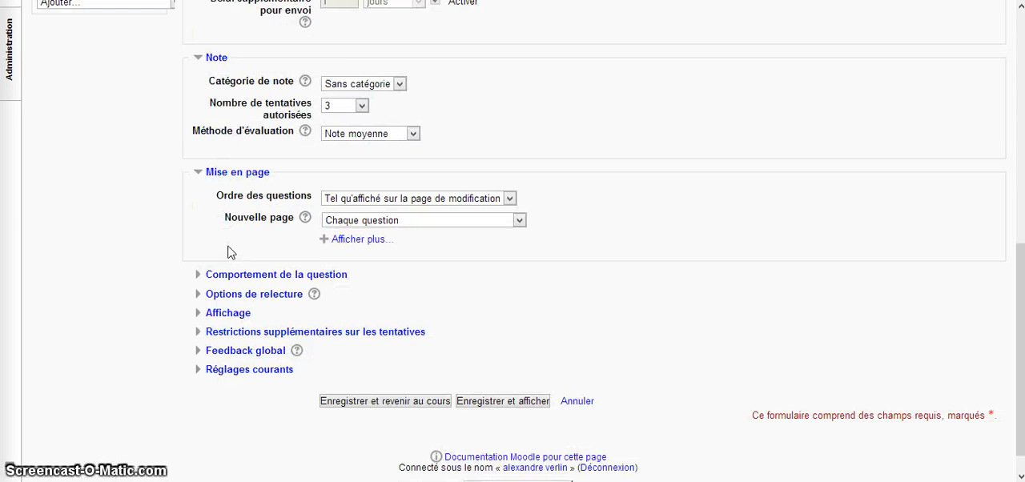
pyautogui.scroll(-1, 227, 252)
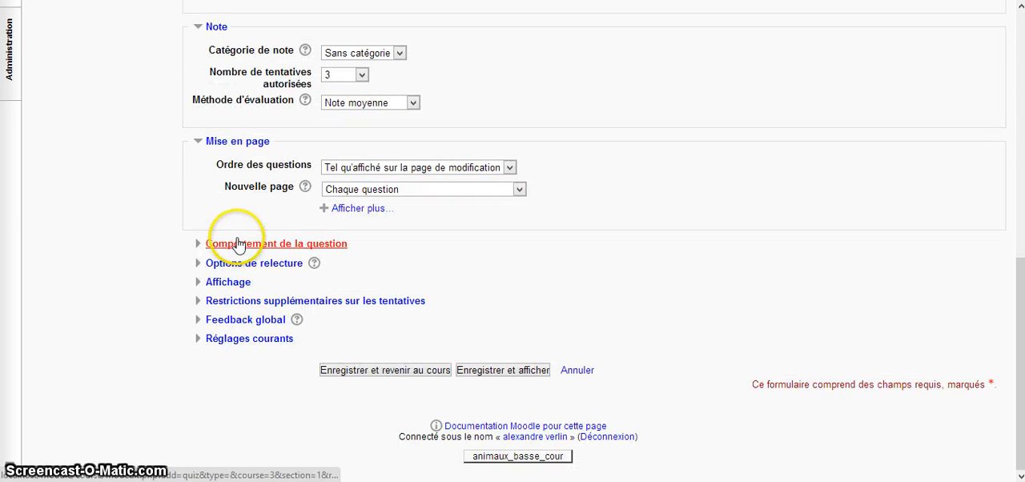
pyautogui.click(519, 189)
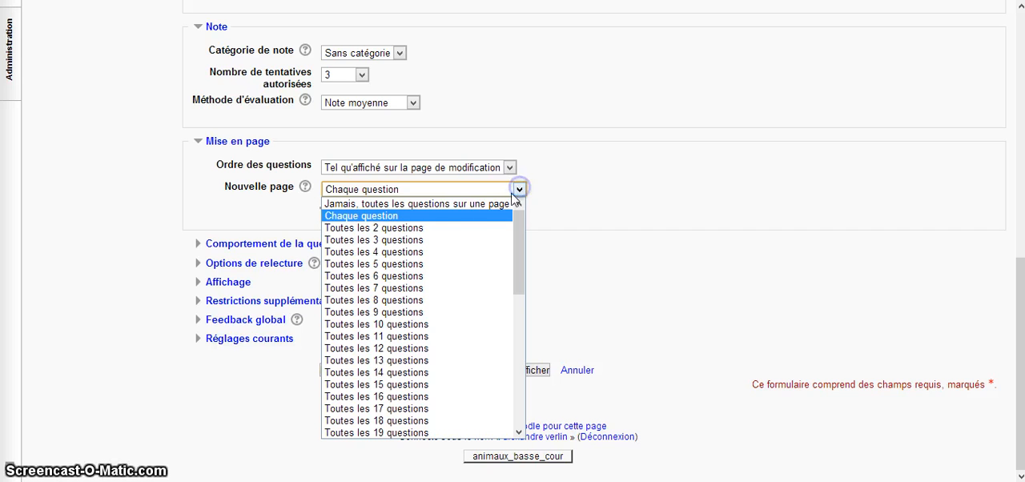
pyautogui.click(471, 229)
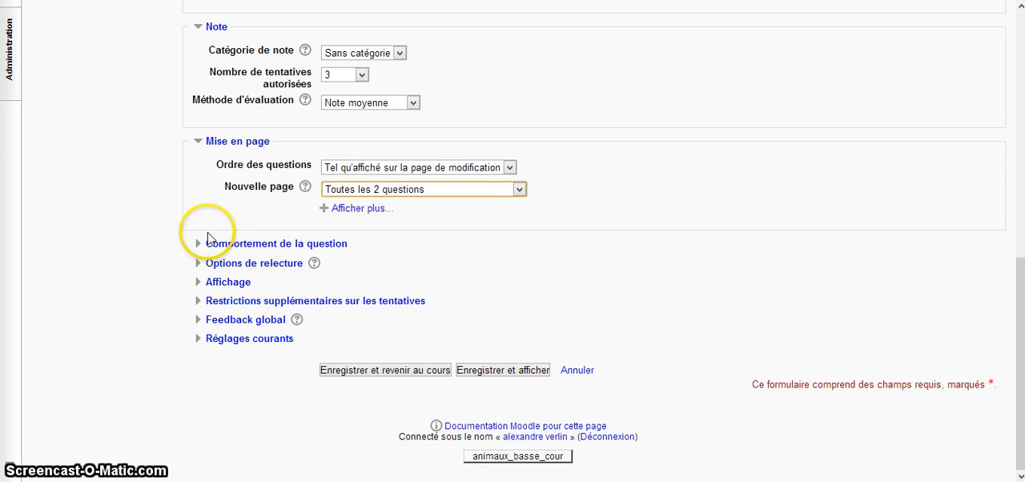
# Step: Expand the question behaviour settings, and exclude Réponse juste from review immediately after the attempt, while the test is still open and after it closes
pyautogui.click(250, 245)
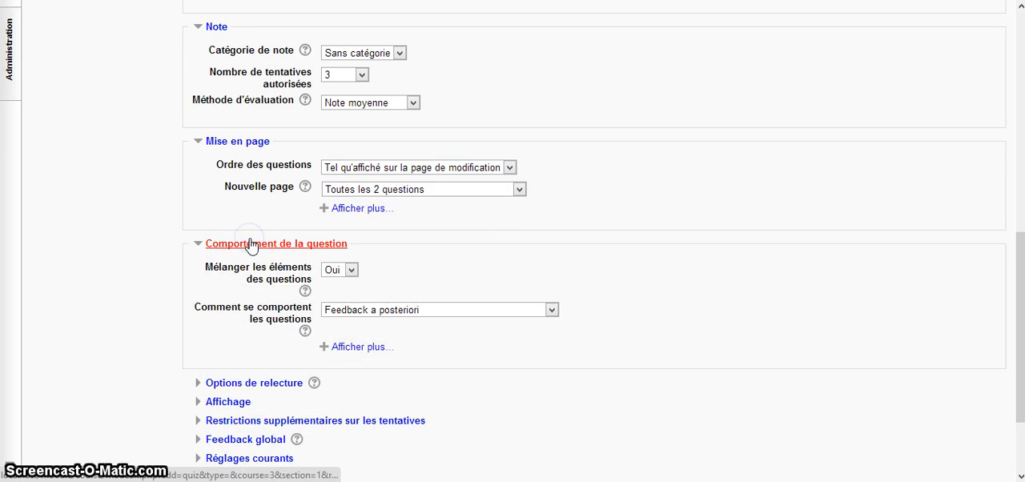
pyautogui.scroll(-2, 249, 245)
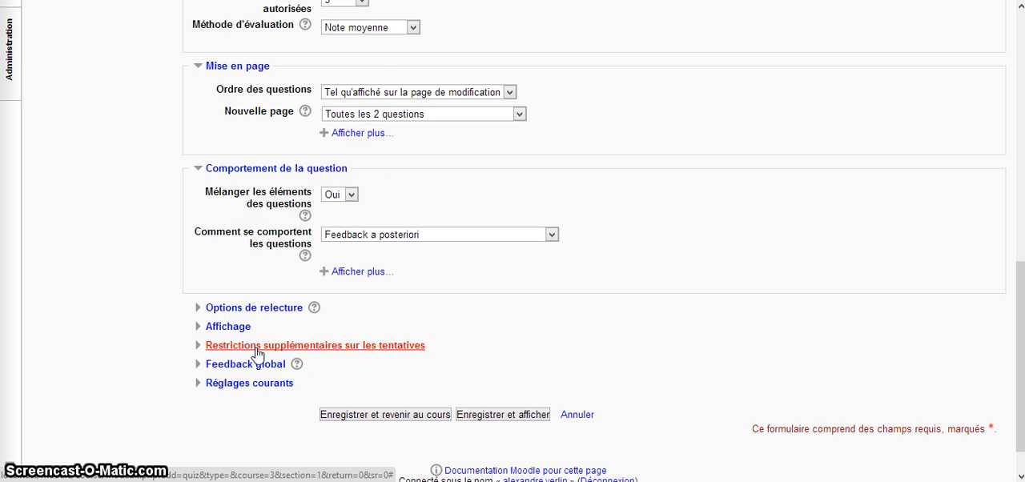
pyautogui.scroll(-1, 257, 355)
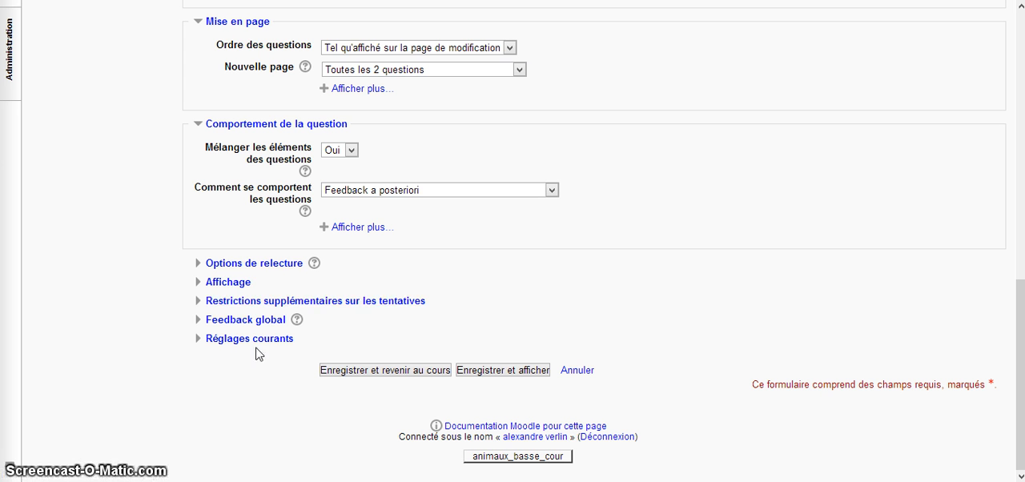
pyautogui.click(256, 267)
pyautogui.scroll(-1, 257, 273)
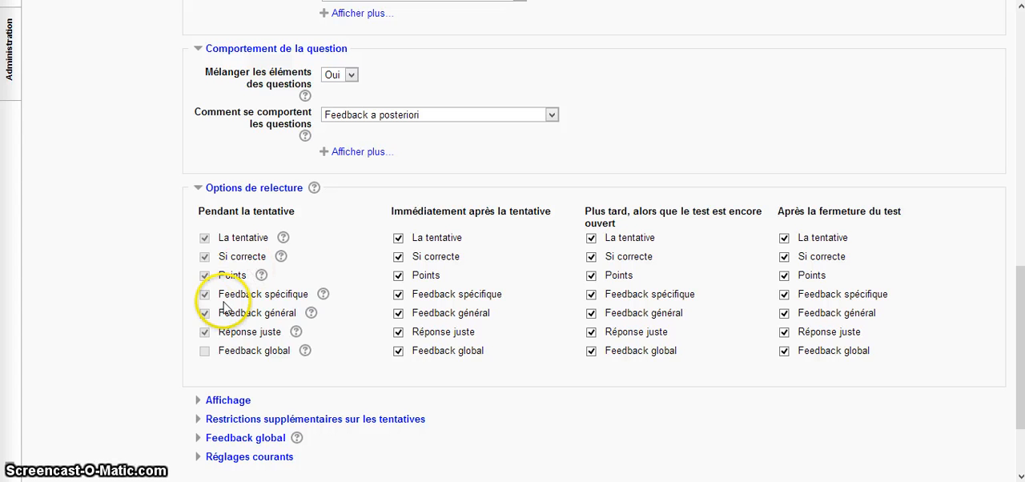
pyautogui.click(399, 333)
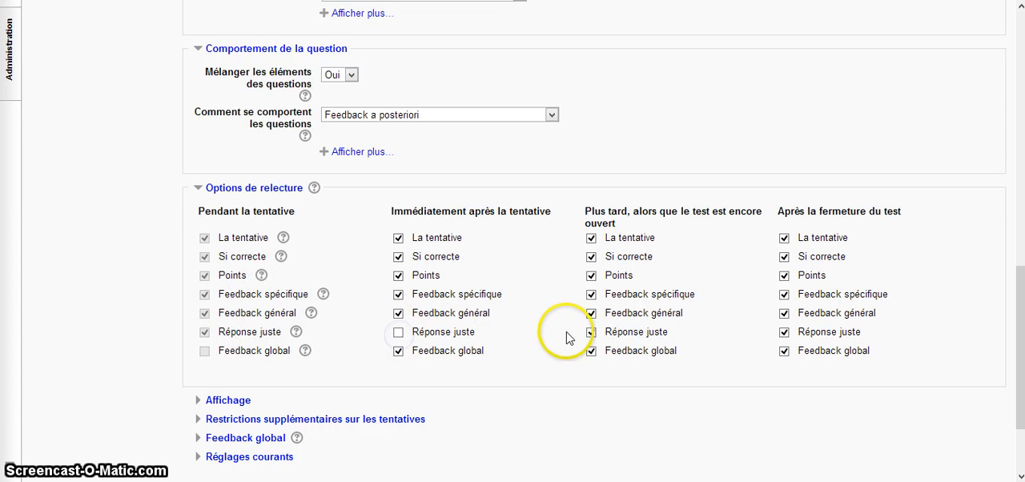
pyautogui.click(591, 333)
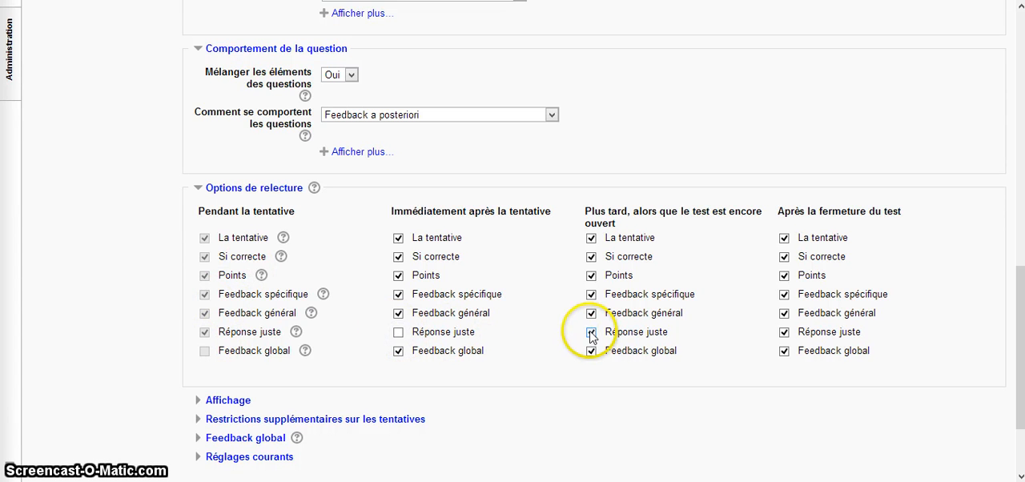
pyautogui.click(784, 331)
pyautogui.scroll(-2, 544, 329)
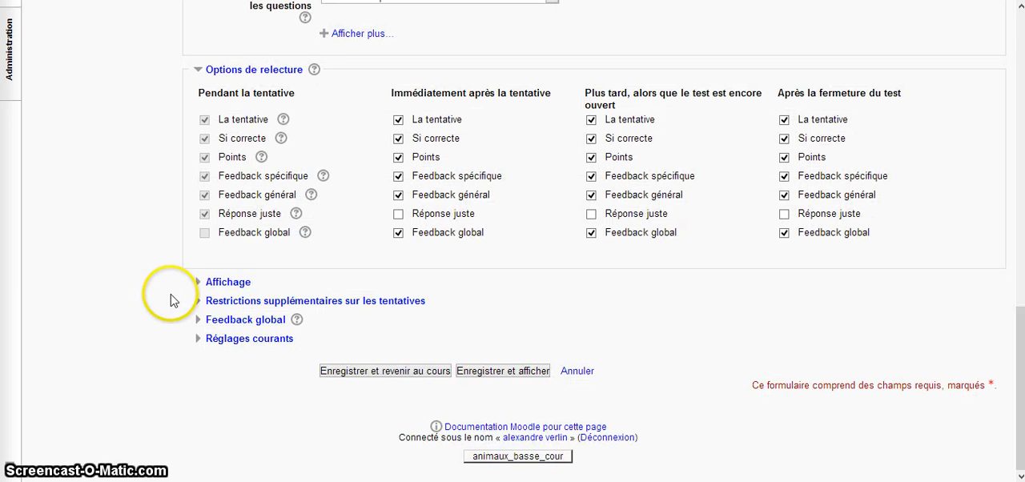
# Step: Expand the display settings and the additional attempt restrictions to review their options
pyautogui.click(224, 282)
pyautogui.scroll(-1, 226, 285)
pyautogui.scroll(-1, 226, 285)
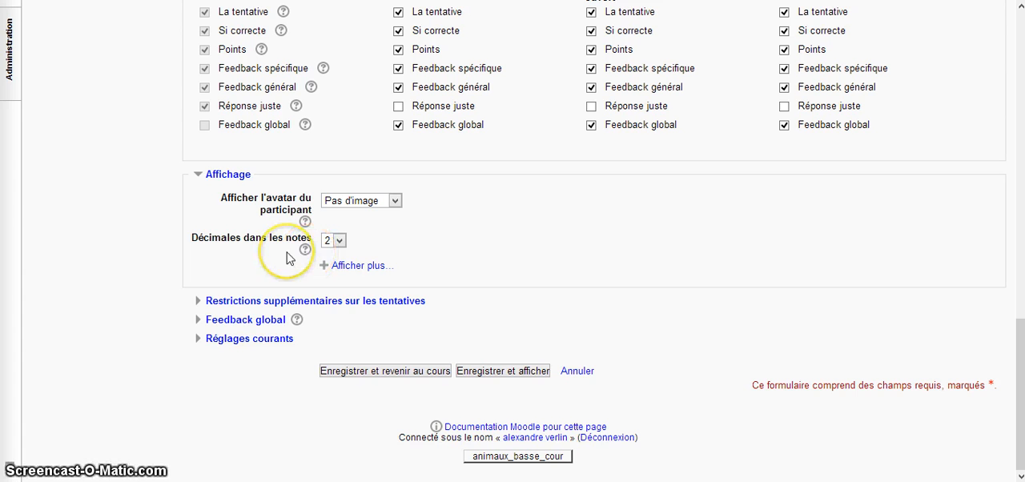
pyautogui.click(275, 303)
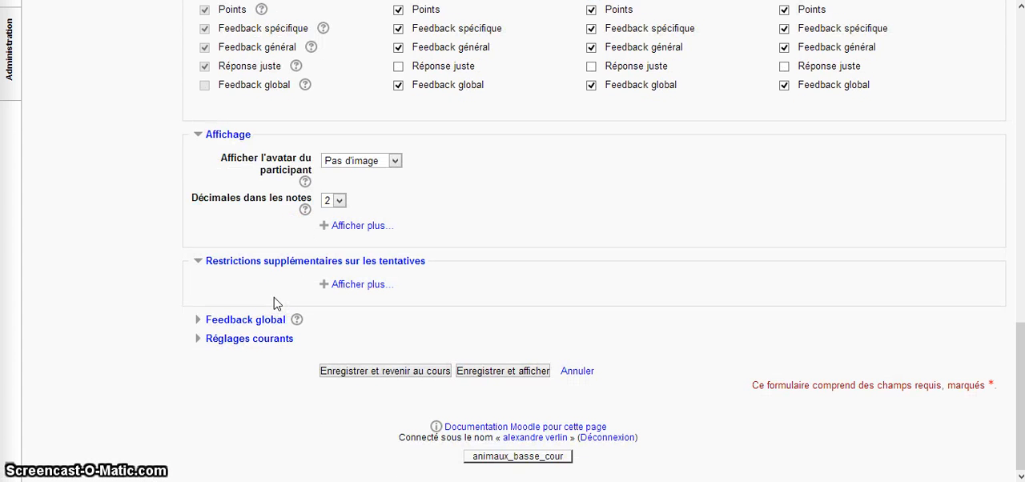
# Step: Expand the overall feedback settings, set the first grade boundary to 90% and enter the feedback "très bien" for the range above it
pyautogui.click(261, 322)
pyautogui.scroll(-2, 265, 327)
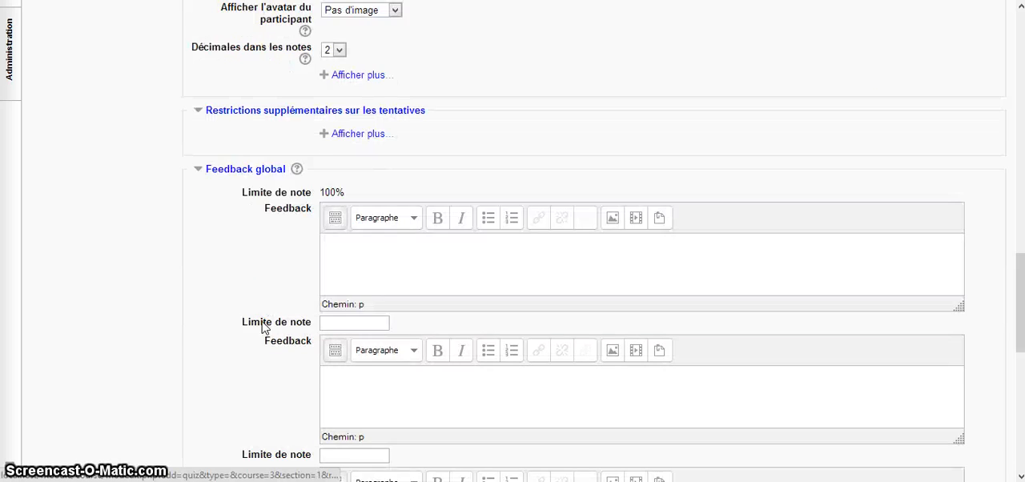
pyautogui.scroll(-1, 265, 327)
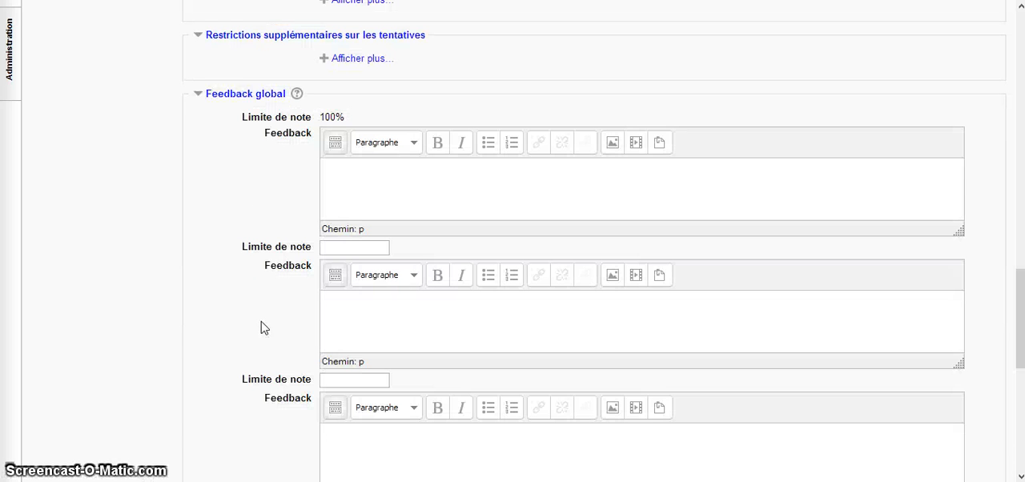
pyautogui.click(335, 250)
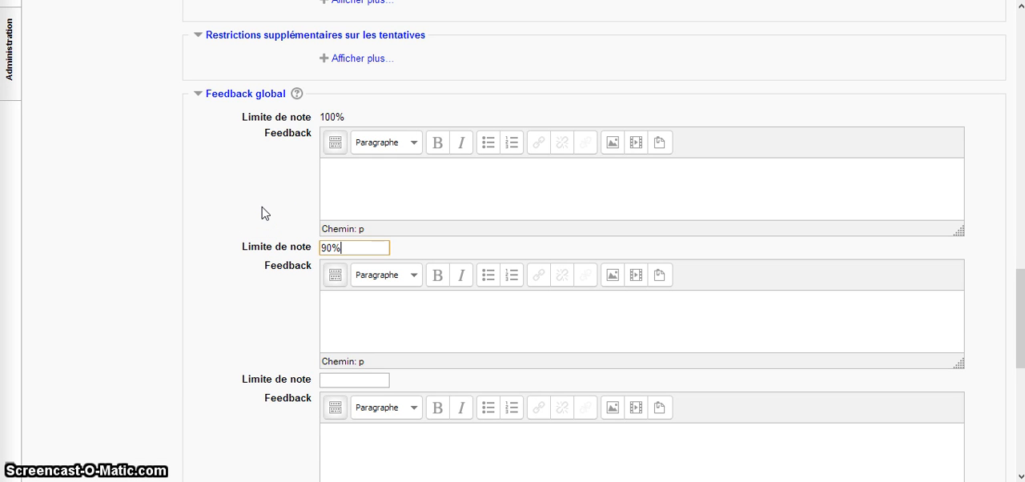
pyautogui.write('90%')
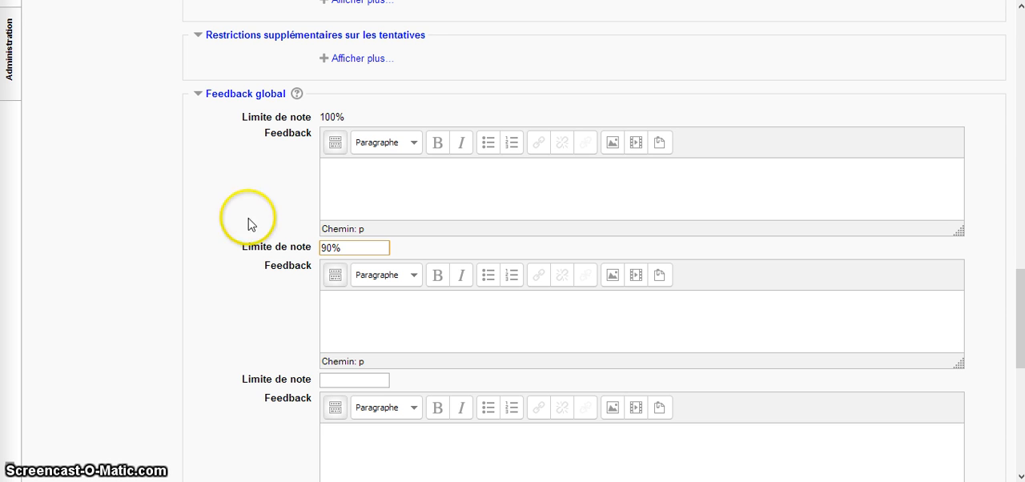
pyautogui.click(345, 171)
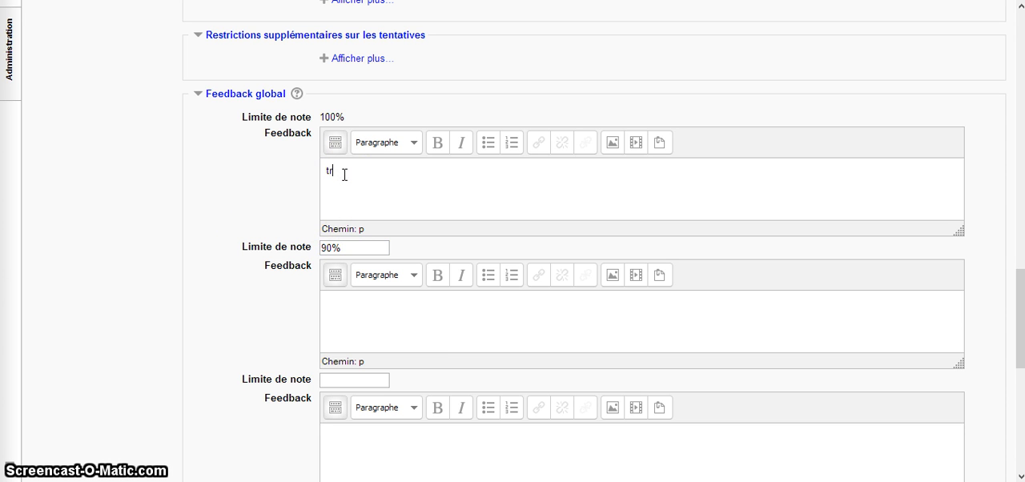
pyautogui.write('tre')
pyautogui.press('BackSpace')
# Step: Set the next grade boundary to 70% and enter the feedback "Recommencez" for the range between 70% and 90%
pyautogui.click(347, 297)
pyautogui.click(331, 381)
pyautogui.click(350, 311)
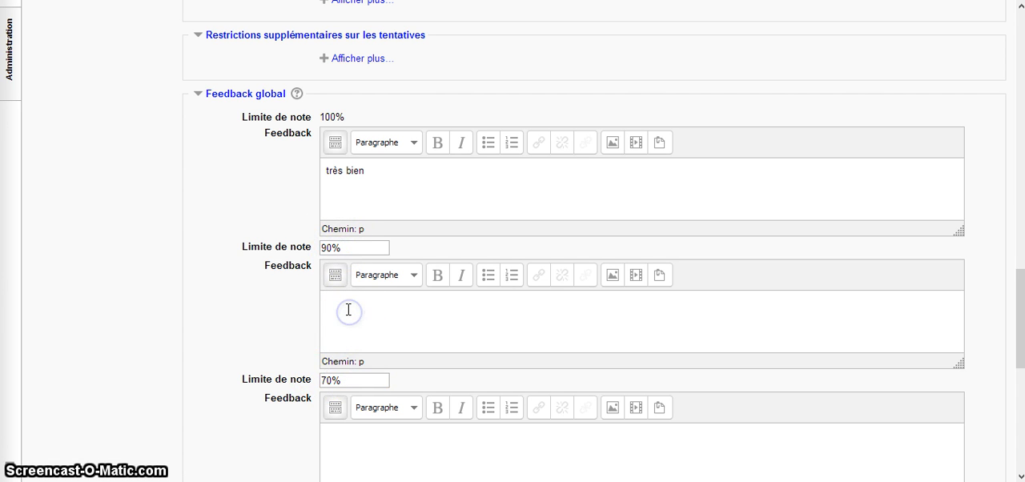
pyautogui.write('Rece')
# Step: Set the third grade boundary to 50% and enter the feedback "Révisez" for the range between 50% and 70%
pyautogui.scroll(-1, 336, 297)
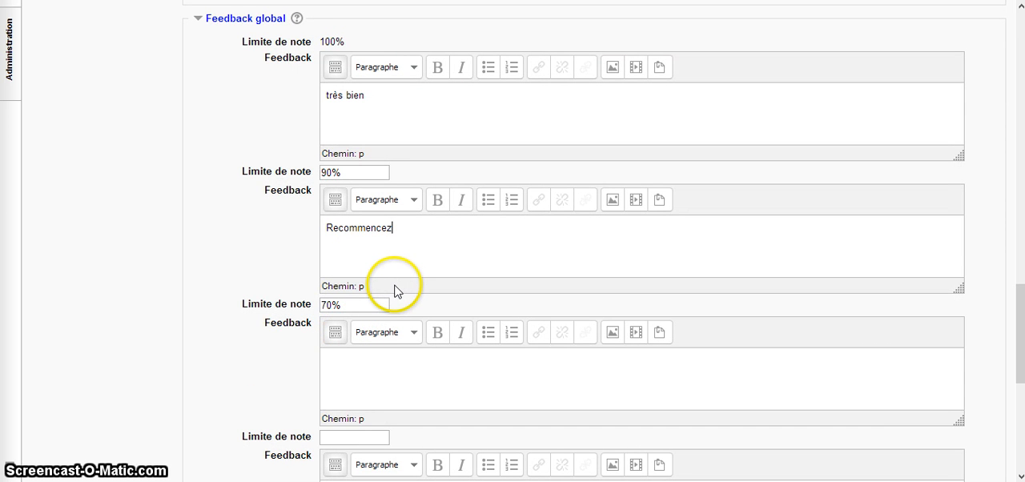
pyautogui.scroll(-2, 392, 293)
pyautogui.click(366, 286)
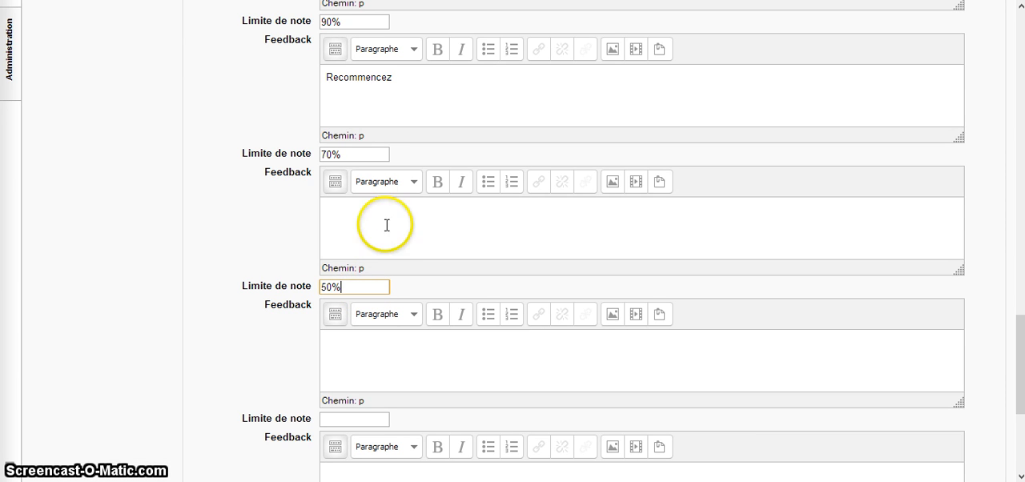
pyautogui.click(369, 207)
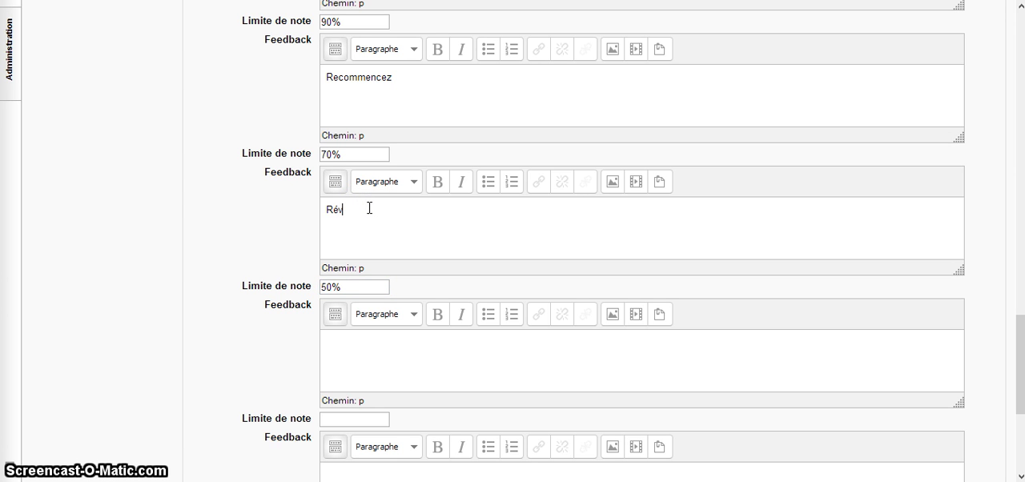
pyautogui.write('Révisez')
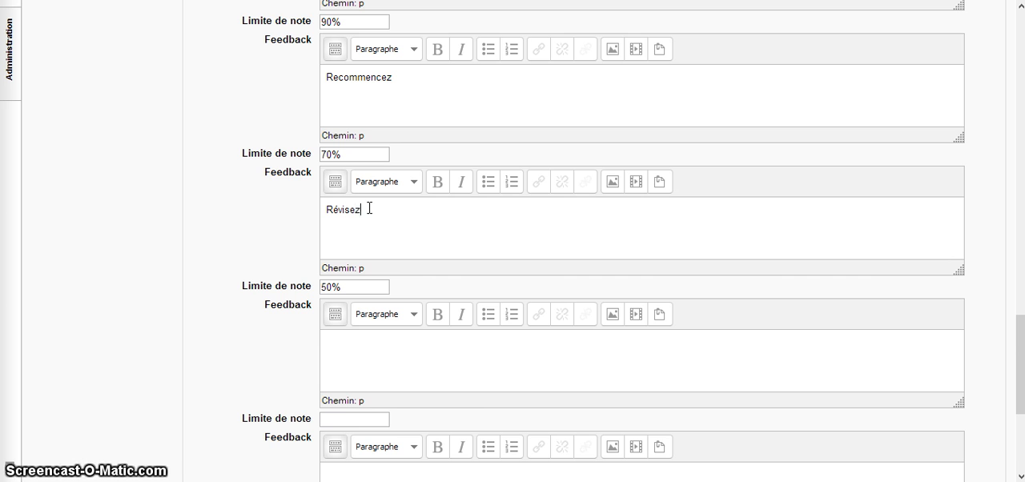
pyautogui.click(369, 208)
# Step: Enter the feedback "Tout revoir" for the range below 50%, and save and display the test
pyautogui.scroll(-2, 368, 224)
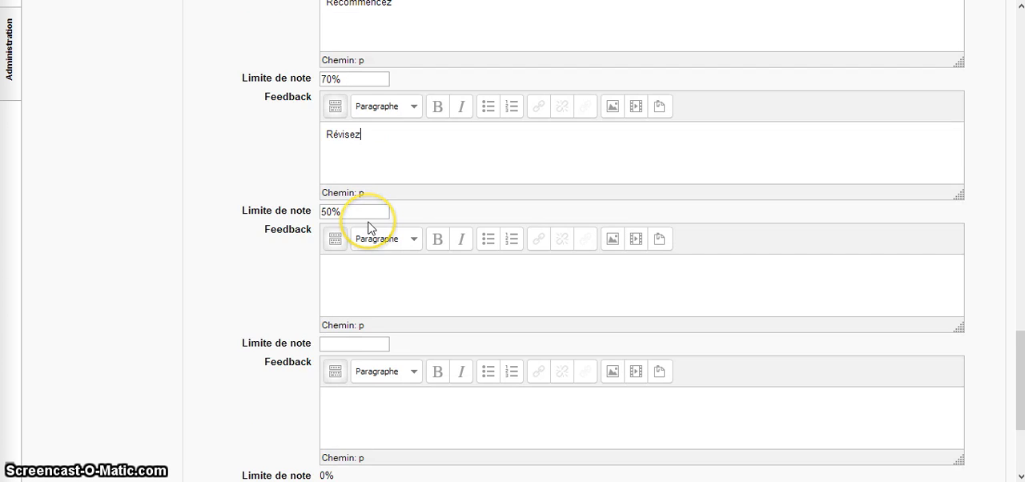
pyautogui.click(349, 186)
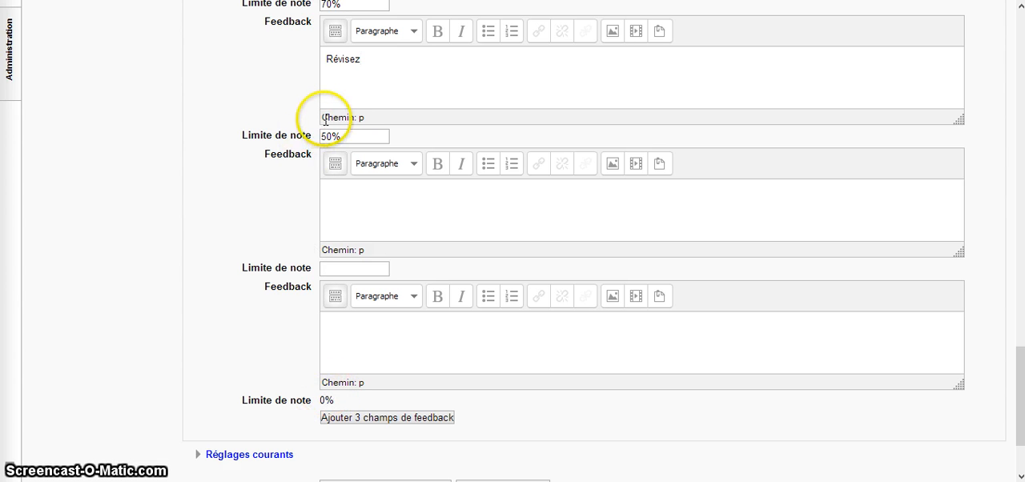
pyautogui.click(334, 191)
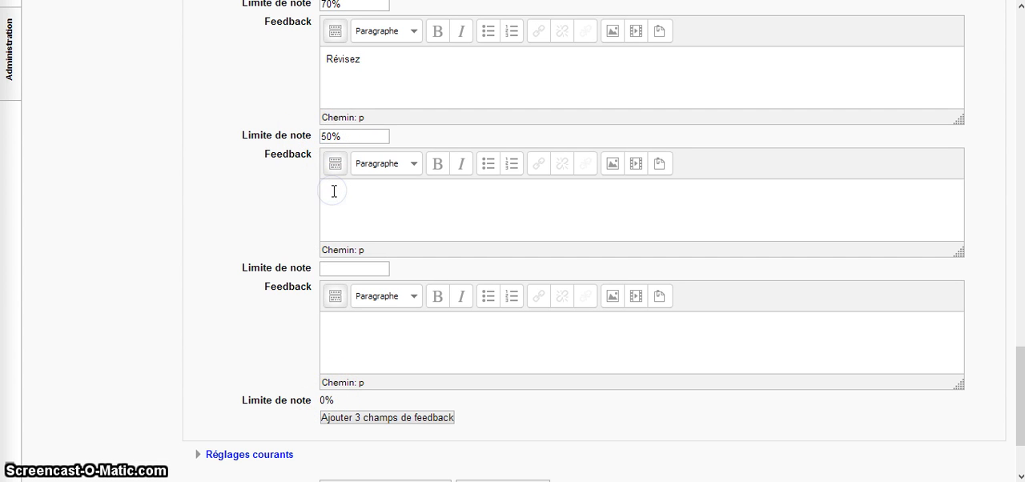
pyautogui.write('out revoir')
pyautogui.scroll(-3, 411, 290)
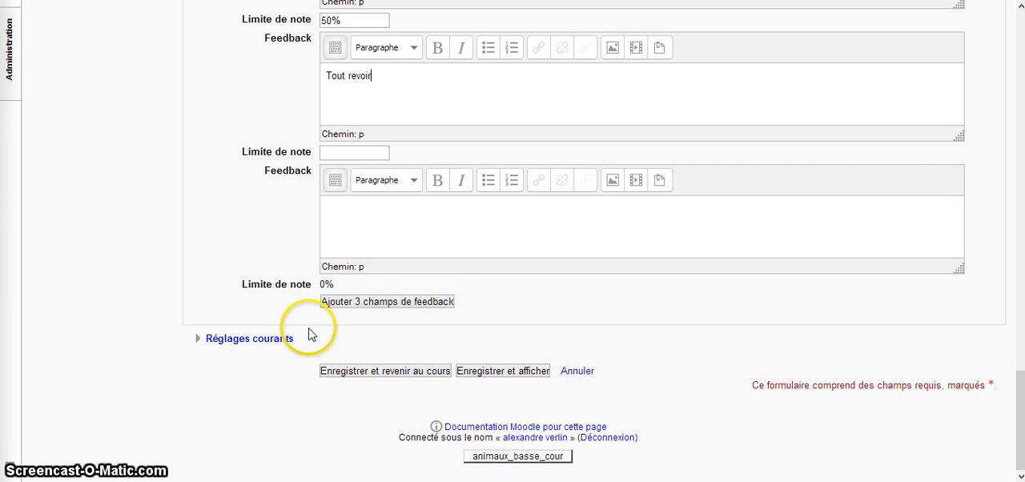
pyautogui.click(500, 372)
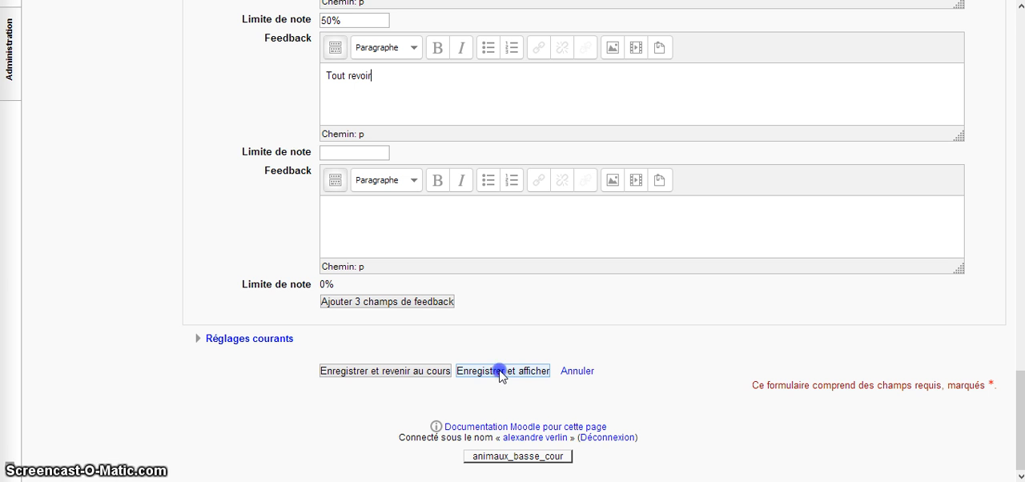